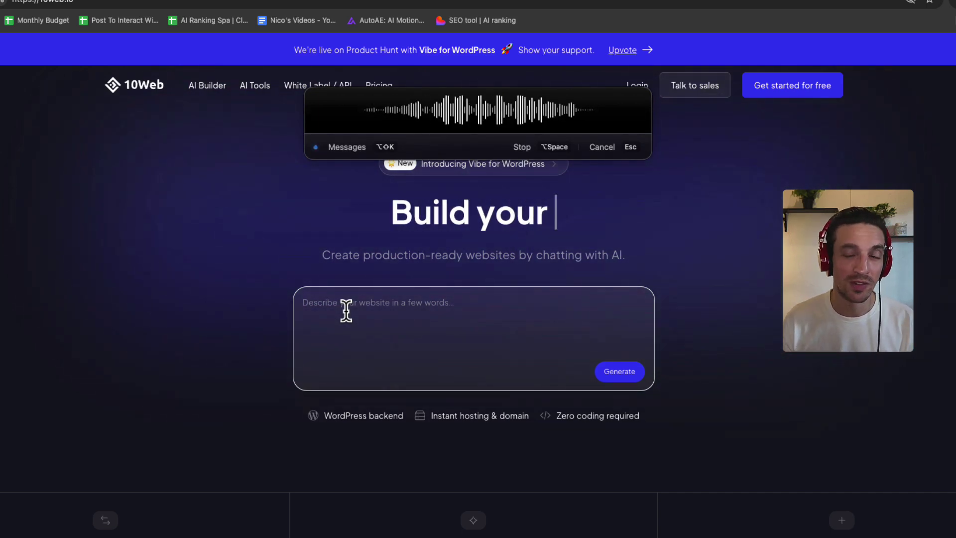
Finish dictating the Melbourne dog training site description and generate the site structure
key("alt+space")
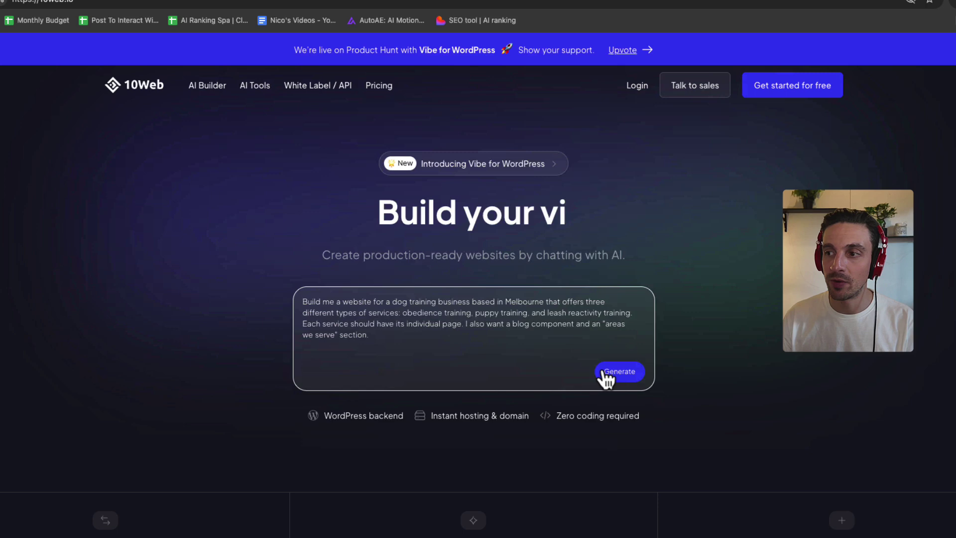
left_click(605, 376)
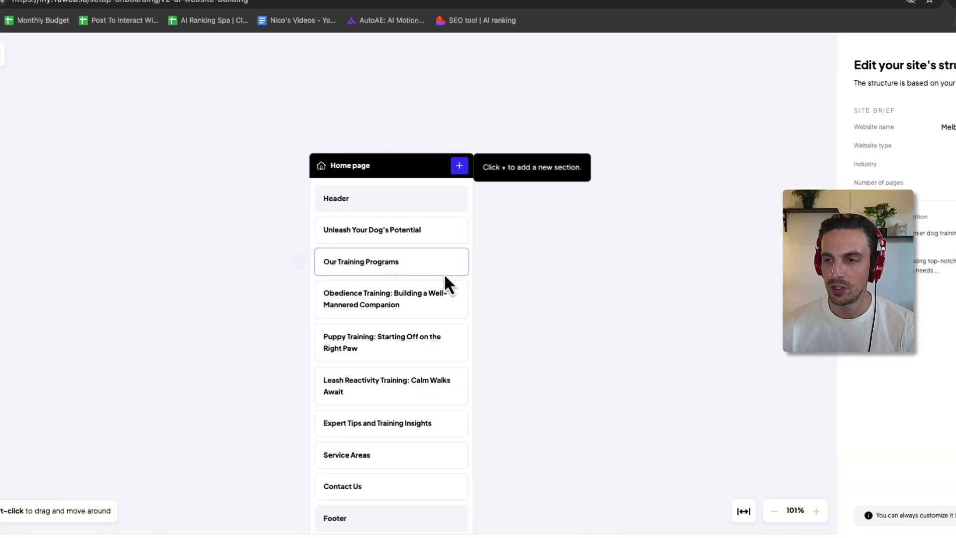
Add a new page titled 'Blogs' to the site structure
scroll(444, 273, "down", 5)
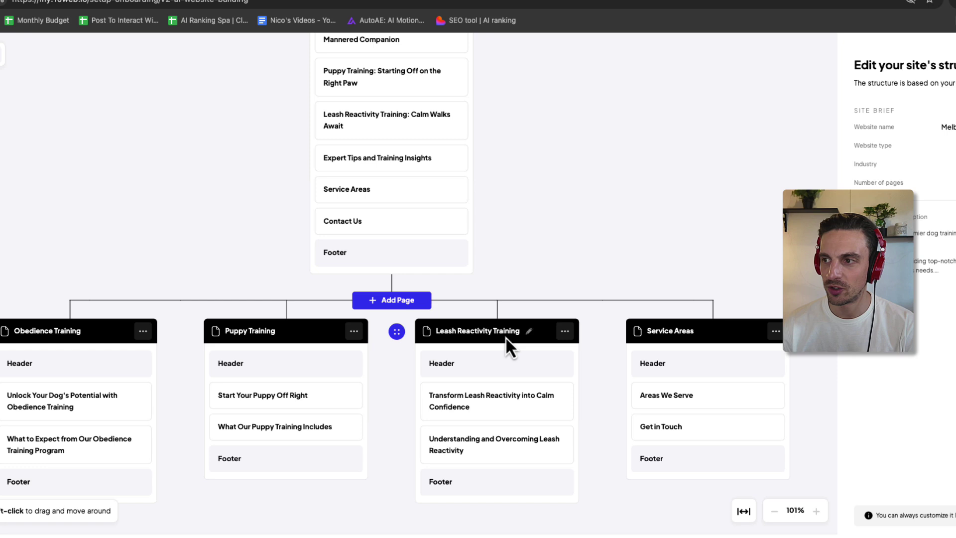
left_click(387, 301)
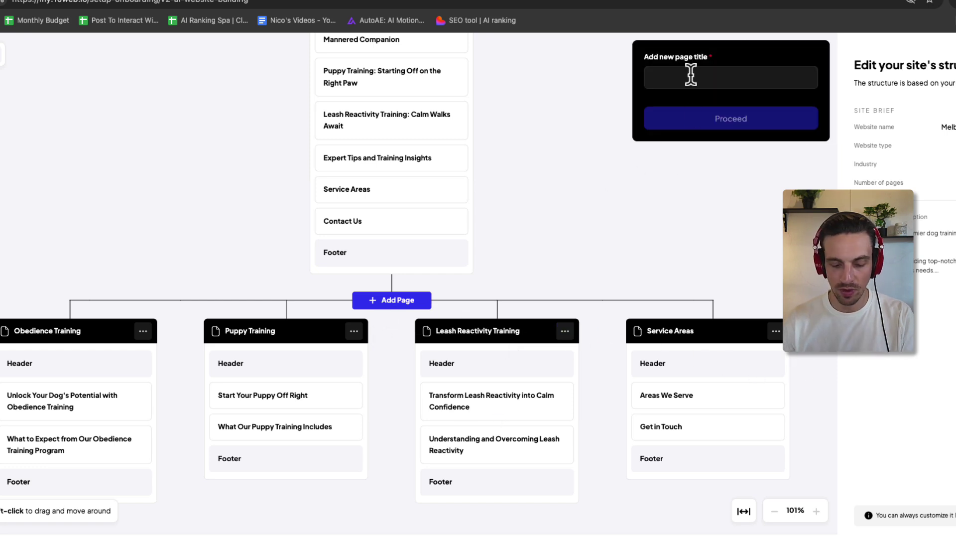
type("Blogs")
key("Return")
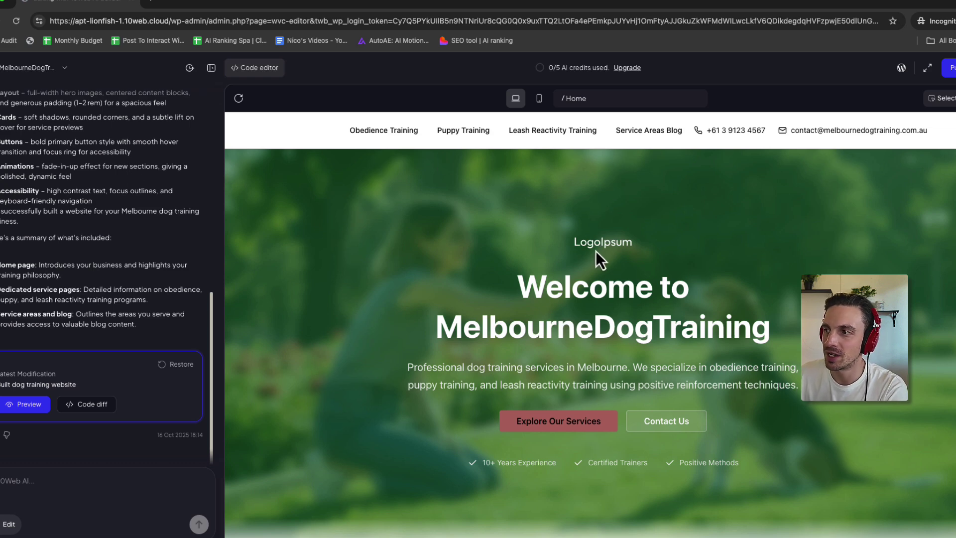
Scroll through the generated home page preview and bring up the Obedience Training page
scroll(600, 249, "down", 2)
scroll(593, 270, "up", 2)
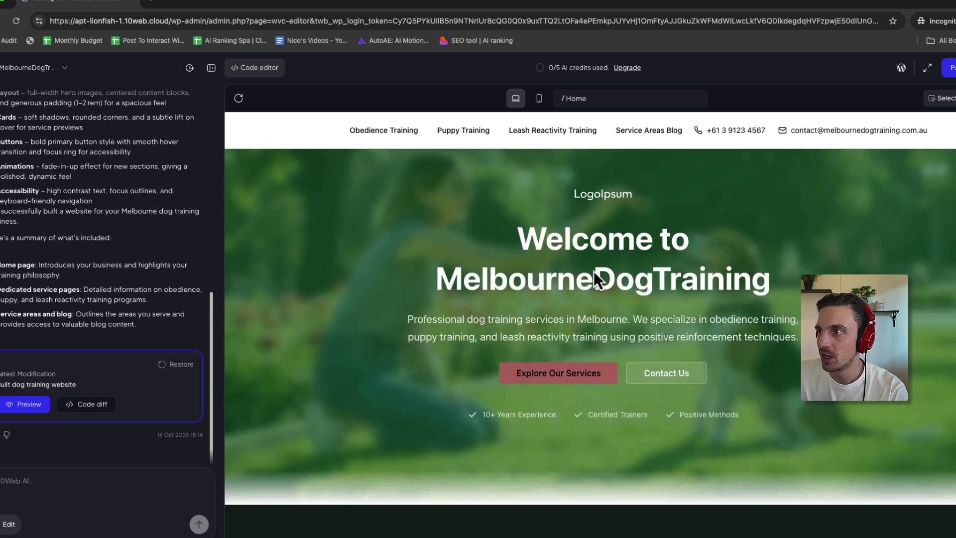
left_click_drag(498, 298, 700, 336)
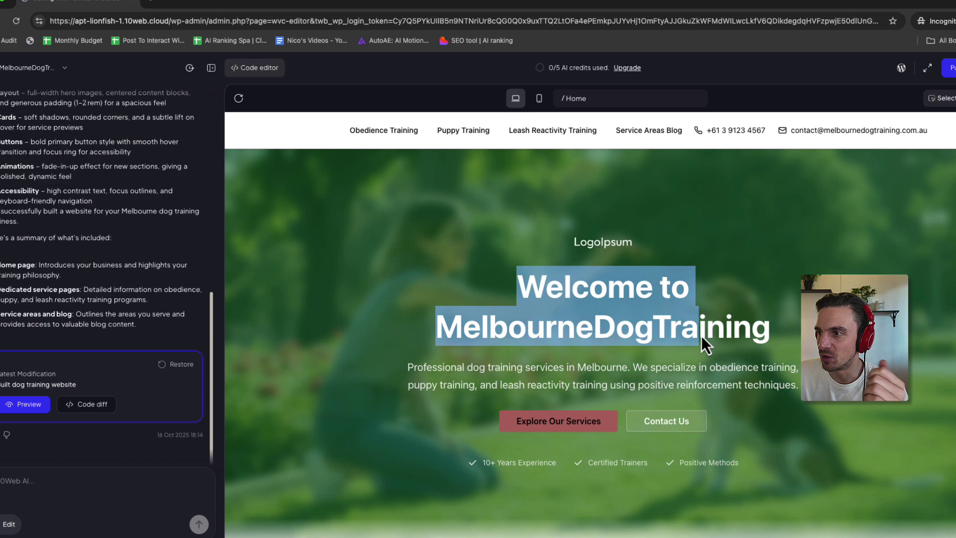
scroll(670, 333, "down", 2)
scroll(670, 334, "down", 2)
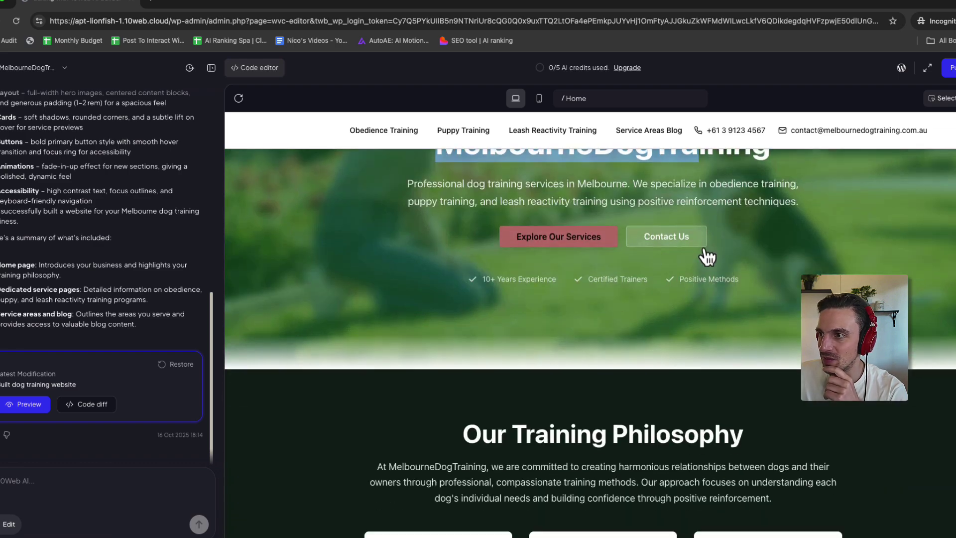
scroll(686, 271, "down", 3)
scroll(547, 299, "down", 4)
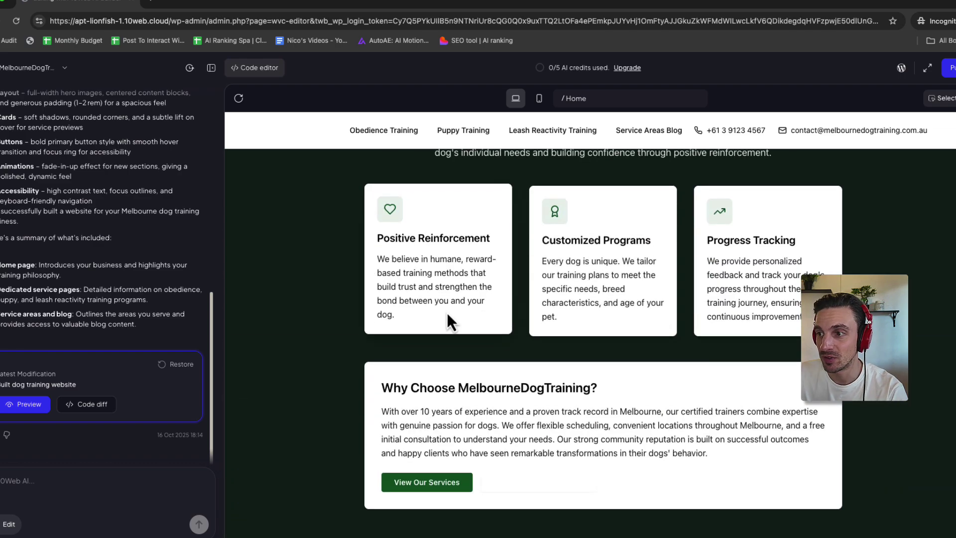
scroll(467, 308, "down", 7)
scroll(483, 301, "down", 4)
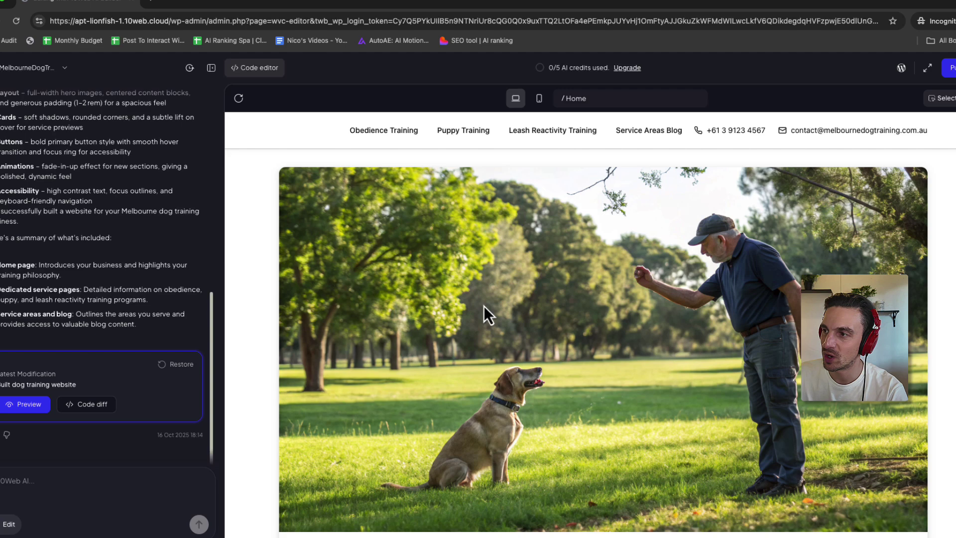
scroll(557, 280, "down", 3)
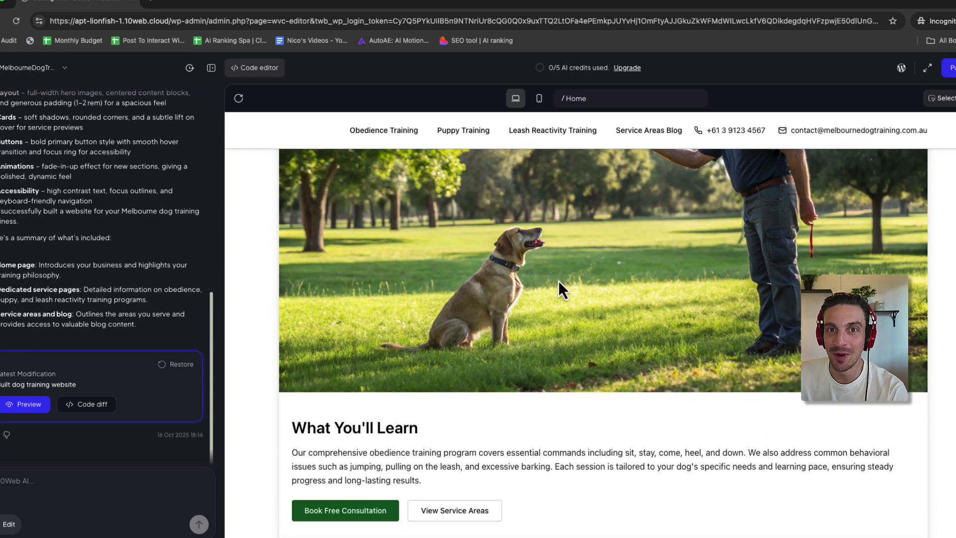
scroll(558, 282, "down", 2)
scroll(429, 326, "down", 1)
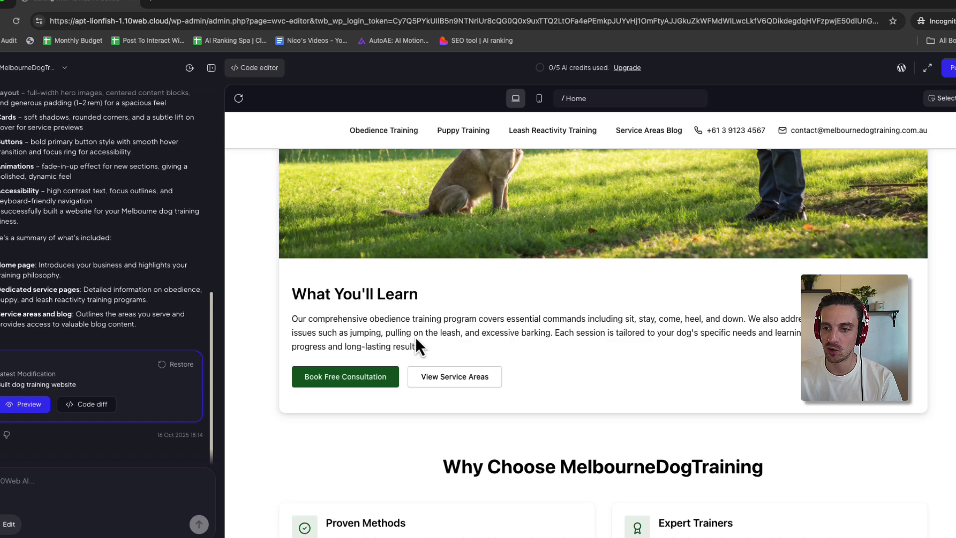
scroll(423, 328, "down", 4)
scroll(497, 298, "down", 3)
scroll(497, 301, "down", 4)
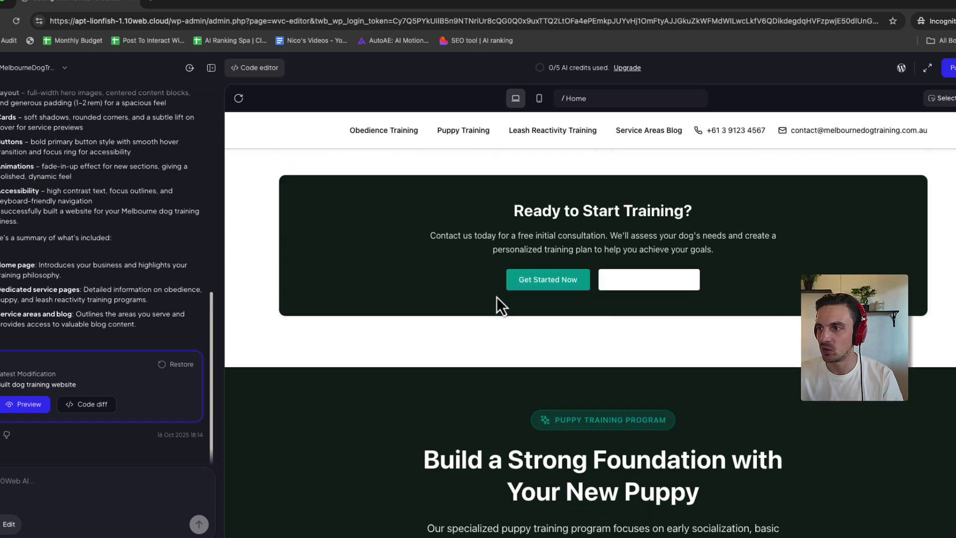
scroll(514, 378, "down", 4)
scroll(520, 376, "down", 2)
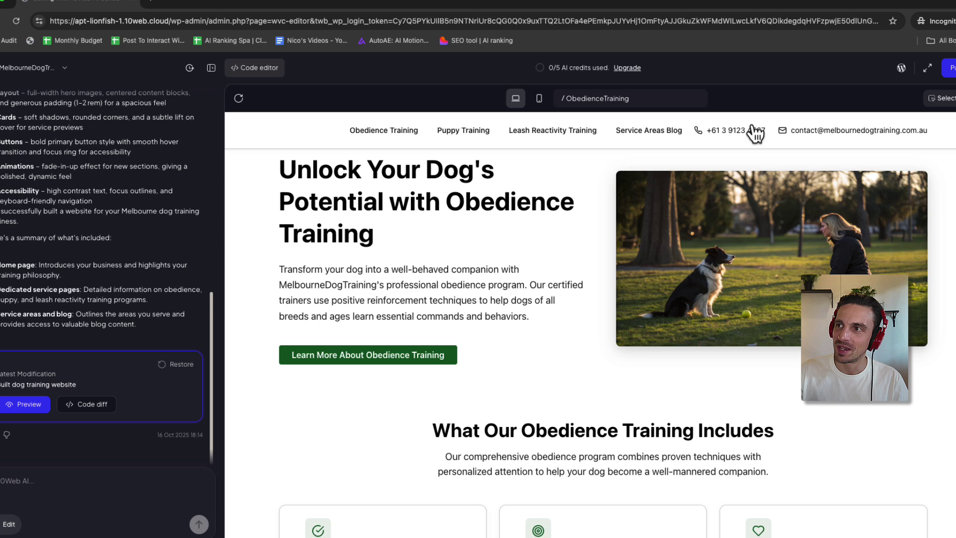
Open the site's WordPress admin, list all pages, and Quick Edit the Leash Reactivity Training page
left_click(900, 68)
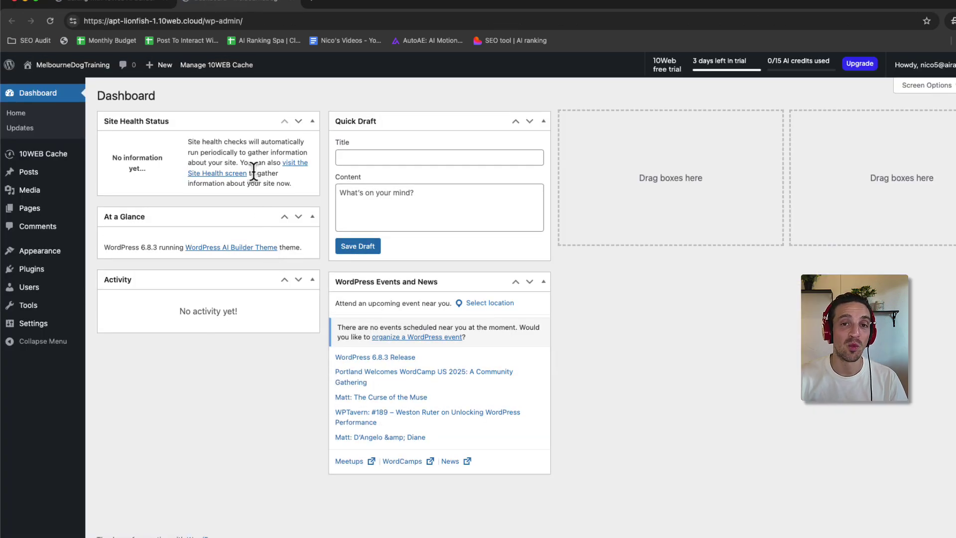
left_click(41, 210)
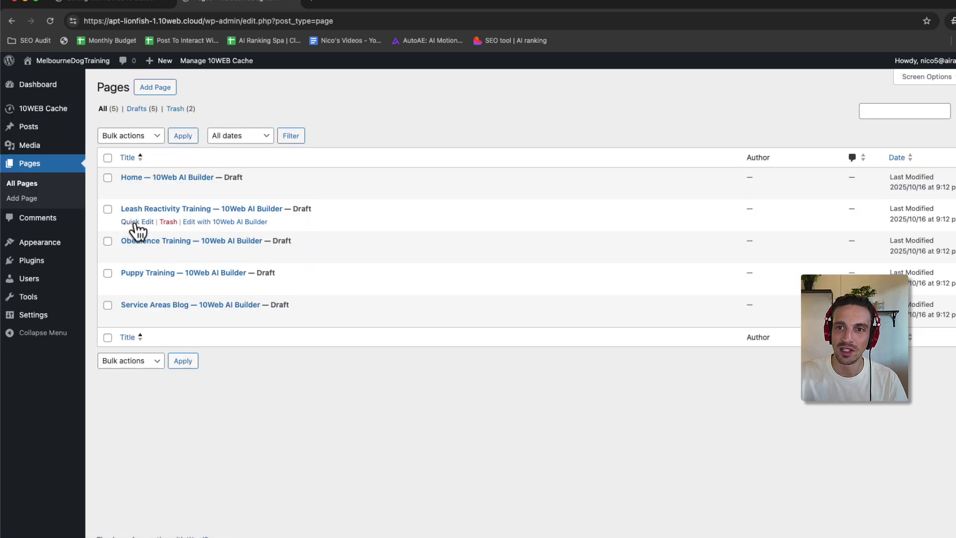
left_click(137, 221)
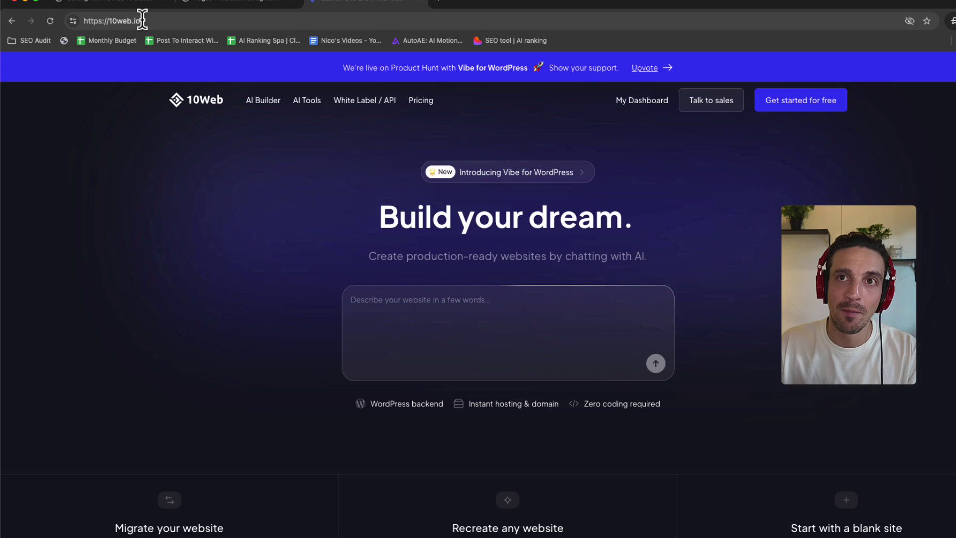
Go from the WordPress pages list back to the editor's Obedience Training preview
left_click(194, 4)
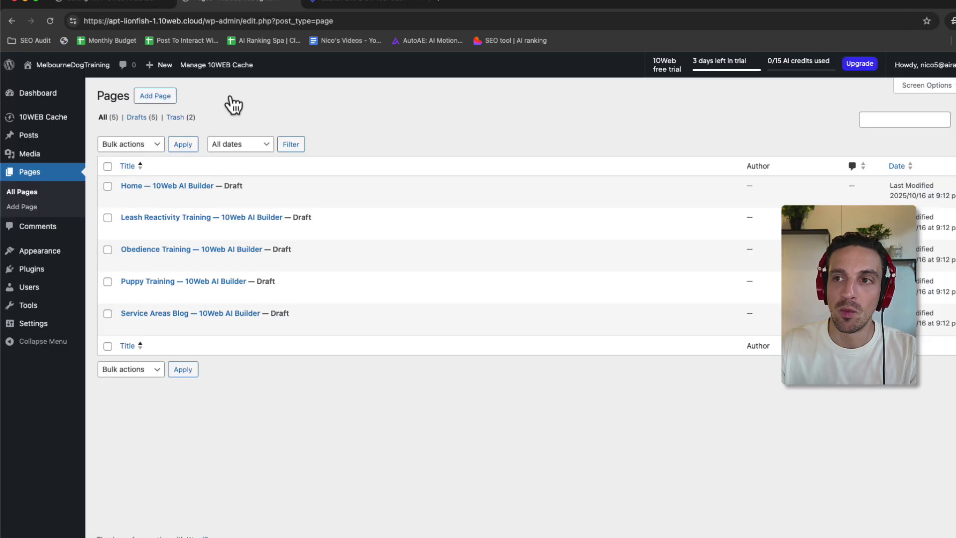
left_click(116, 7)
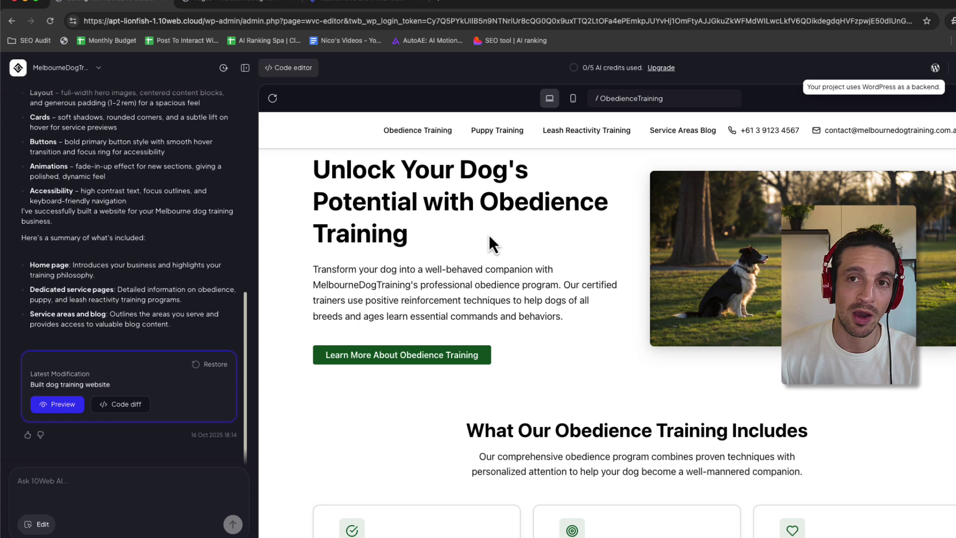
Scroll up and down through the Obedience Training page preview
scroll(539, 331, "down", 7)
scroll(540, 331, "up", 7)
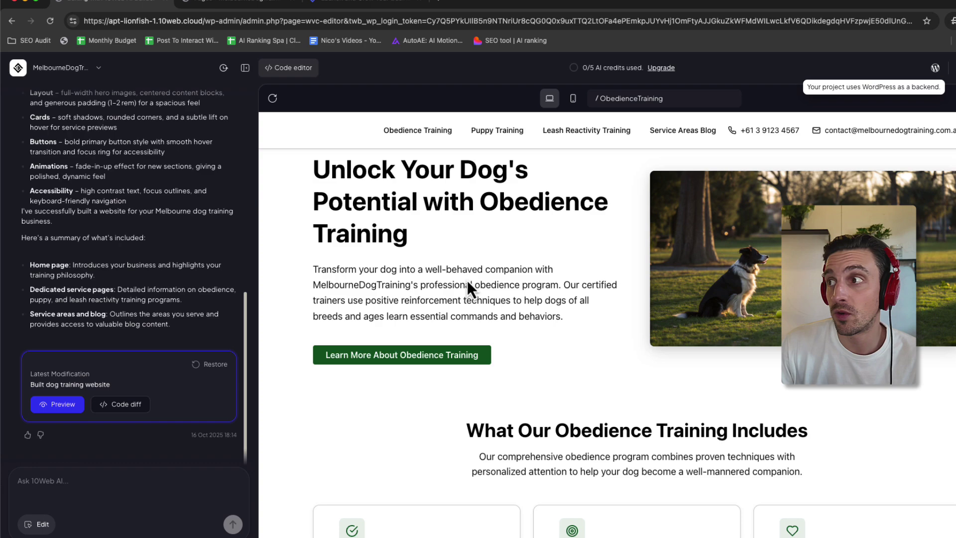
scroll(485, 286, "down", 8)
scroll(486, 294, "up", 8)
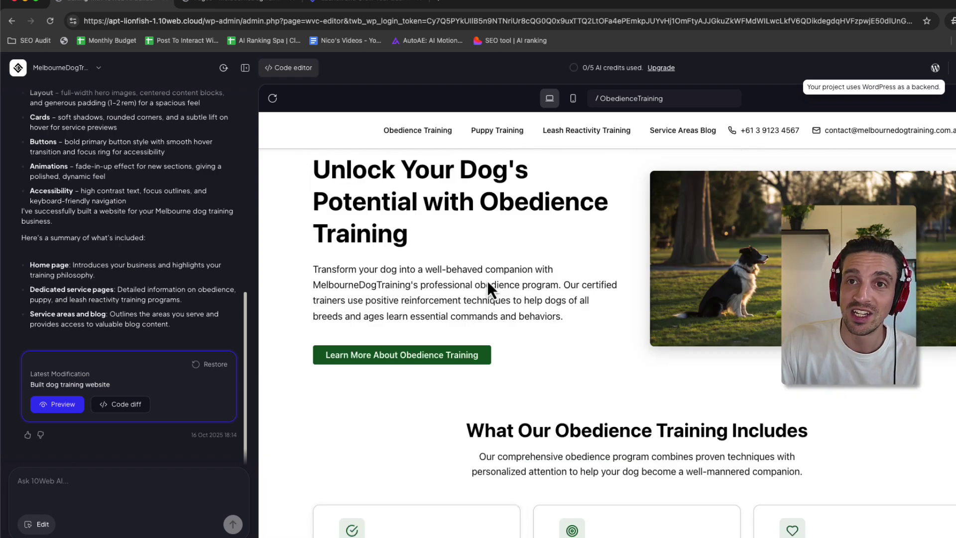
scroll(514, 258, "down", 10)
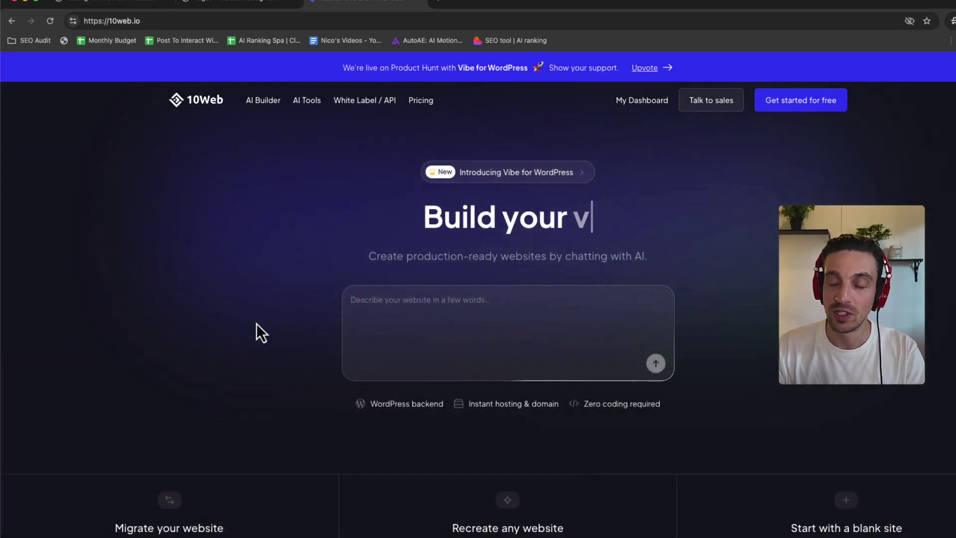
Focus the empty describe-your-website box on the 10web.io homepage
left_click(457, 319)
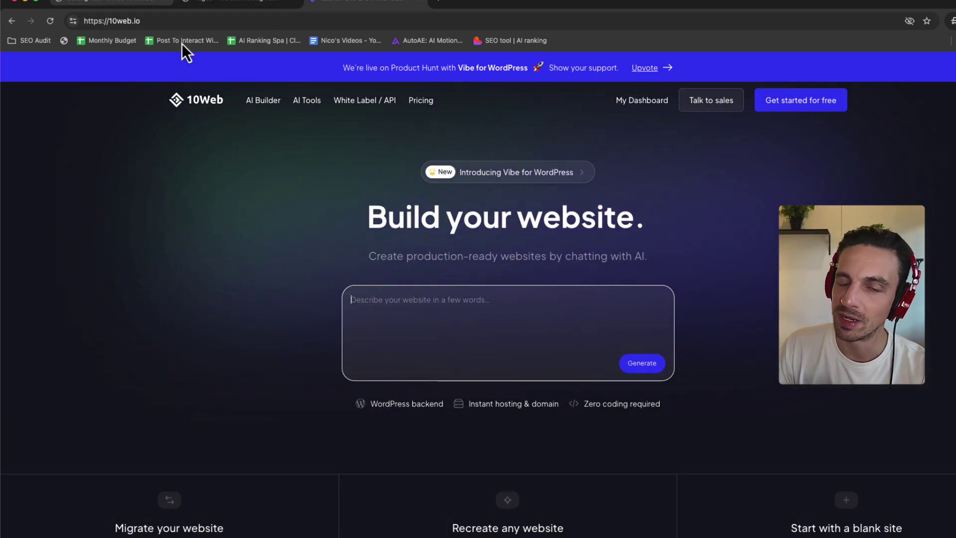
Back in the editor, reopen the Obedience Training page and select its hero heading
left_click(215, 7)
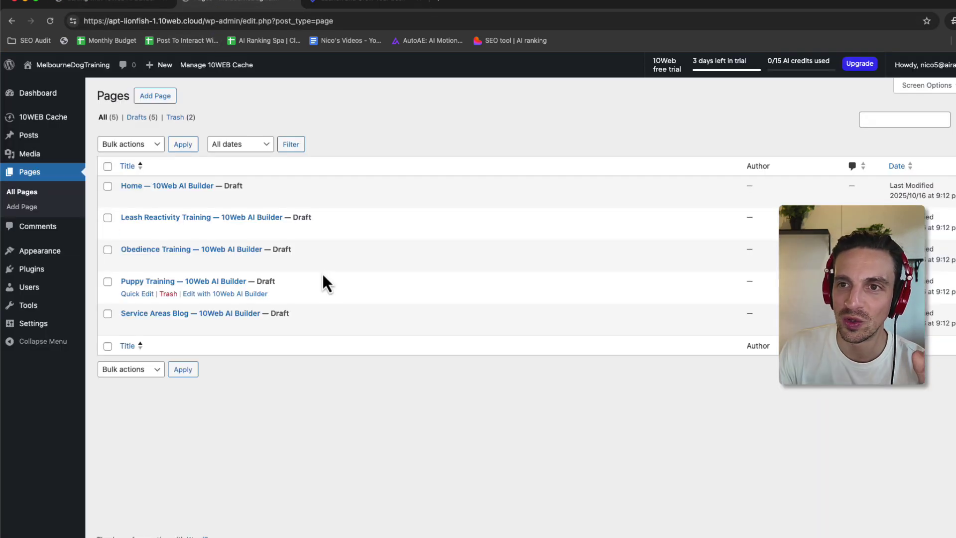
left_click(105, 8)
left_click(380, 134)
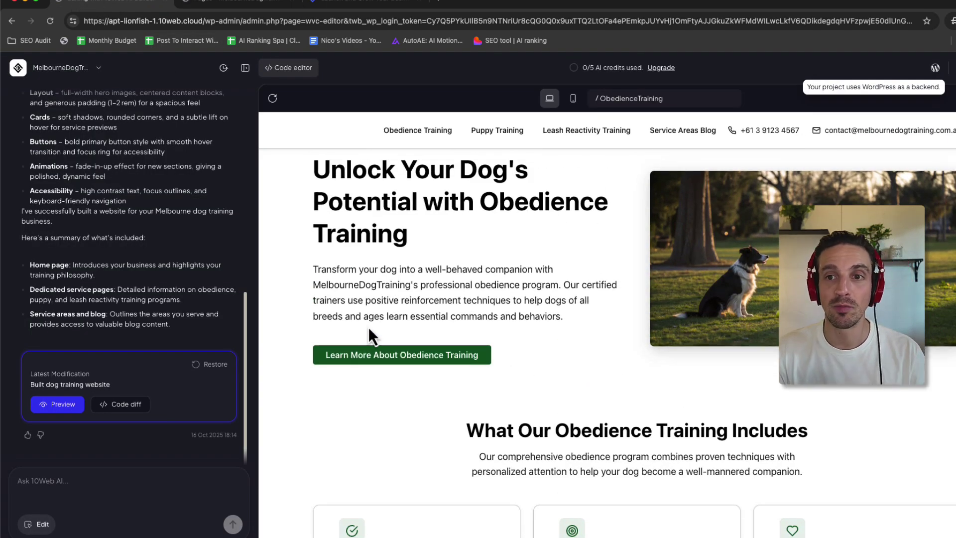
left_click(429, 133)
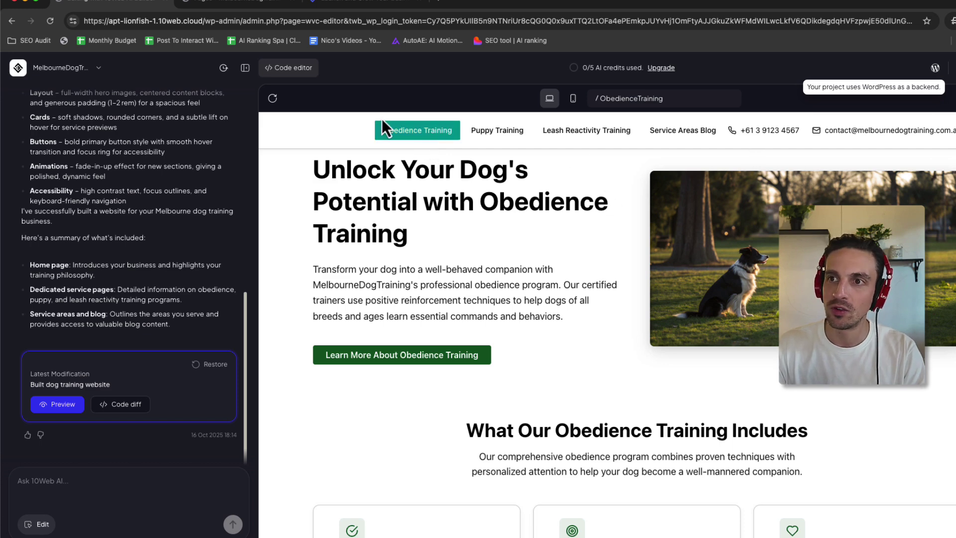
left_click(386, 203)
left_click_drag(318, 172, 456, 236)
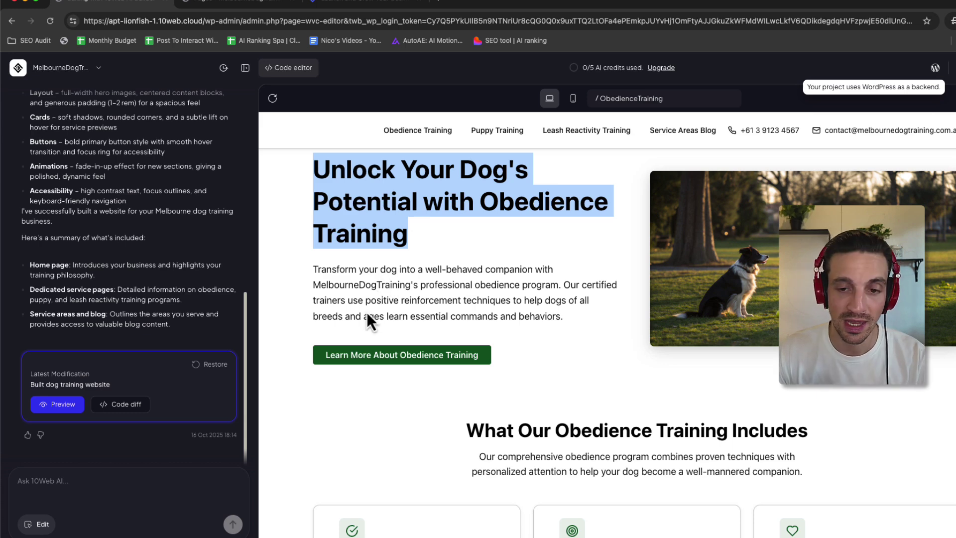
Correct 'Melburne' to 'Melbourne' in the hero heading via click-to-edit, apply, and save
left_click(43, 524)
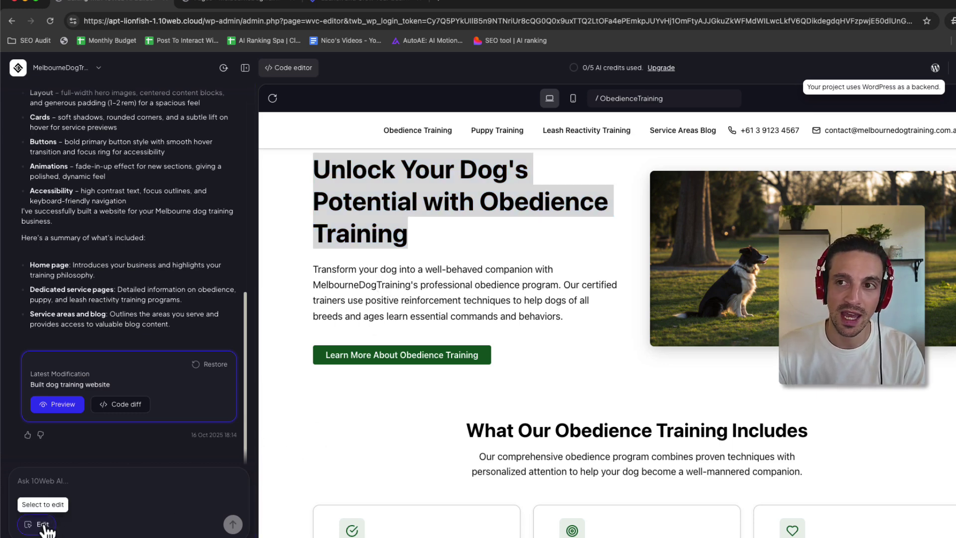
left_click(454, 185)
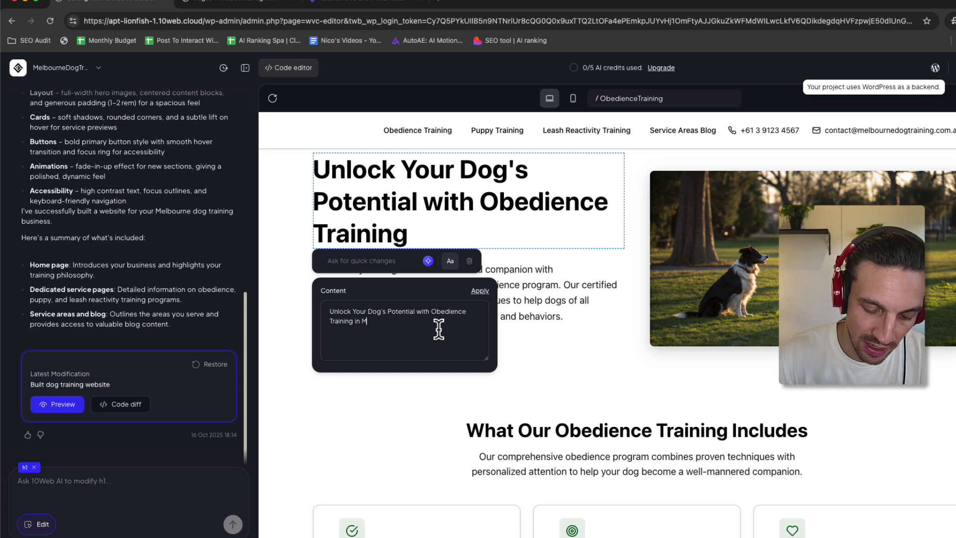
right_click(387, 321)
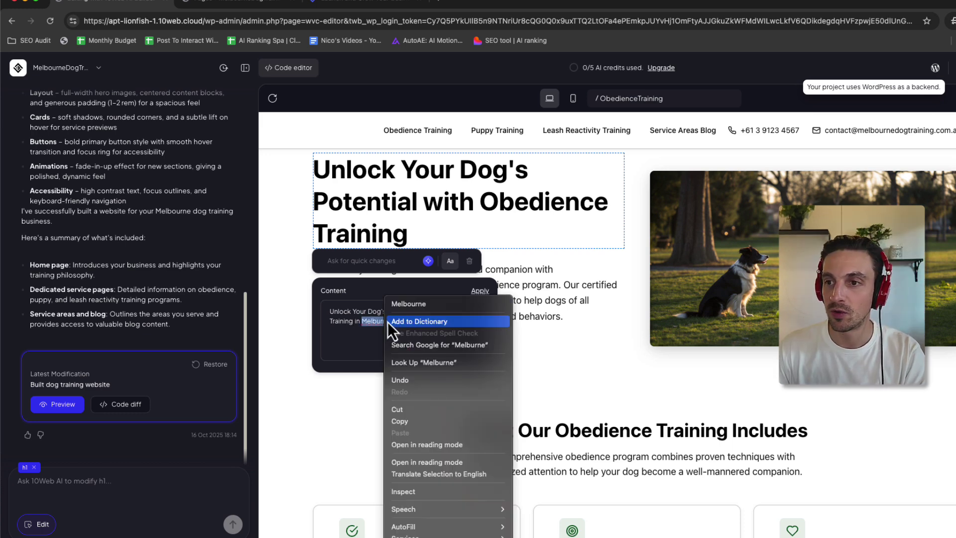
left_click(400, 309)
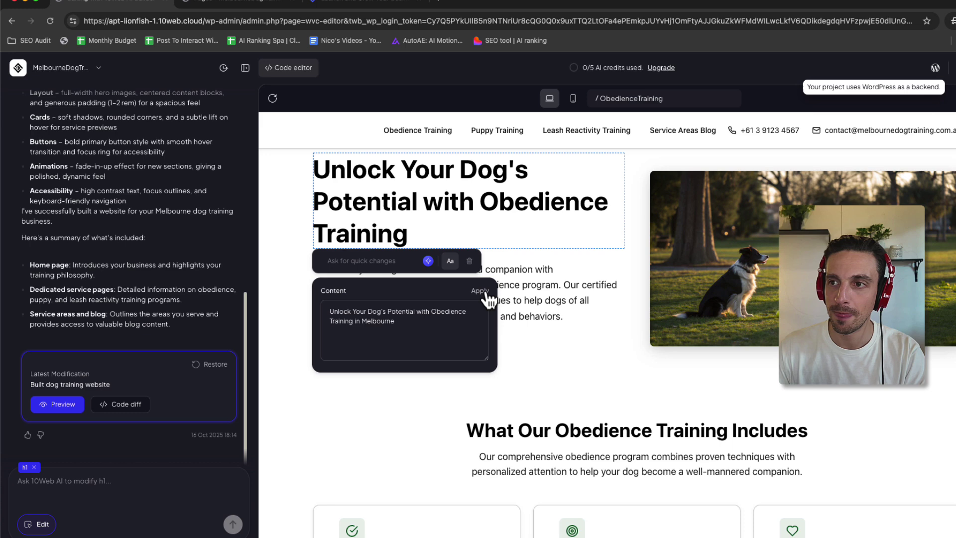
left_click(484, 291)
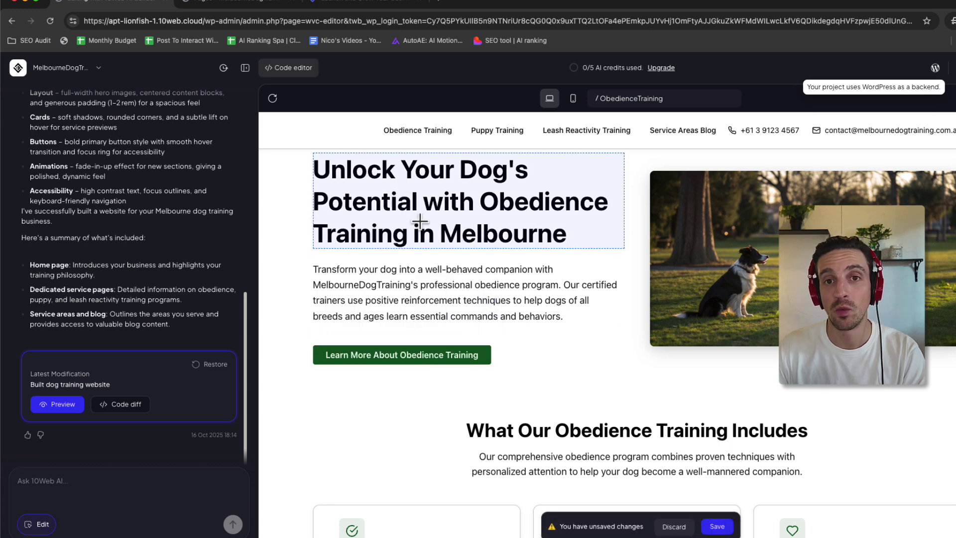
left_click(717, 526)
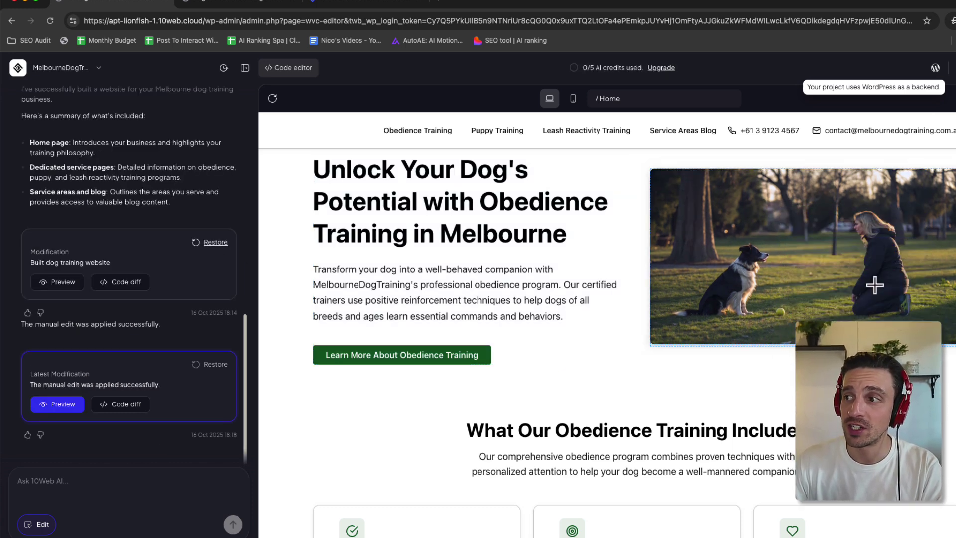
left_click(872, 284)
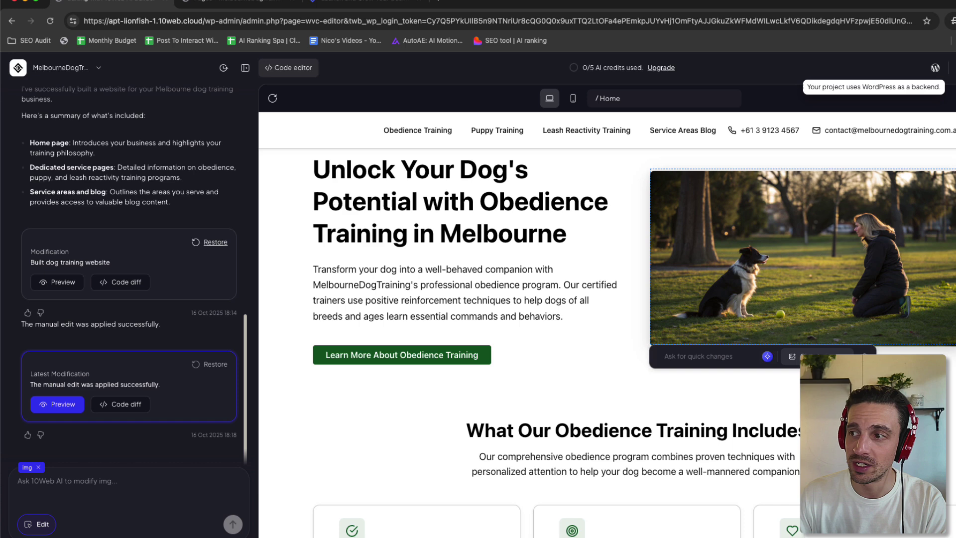
left_click(794, 356)
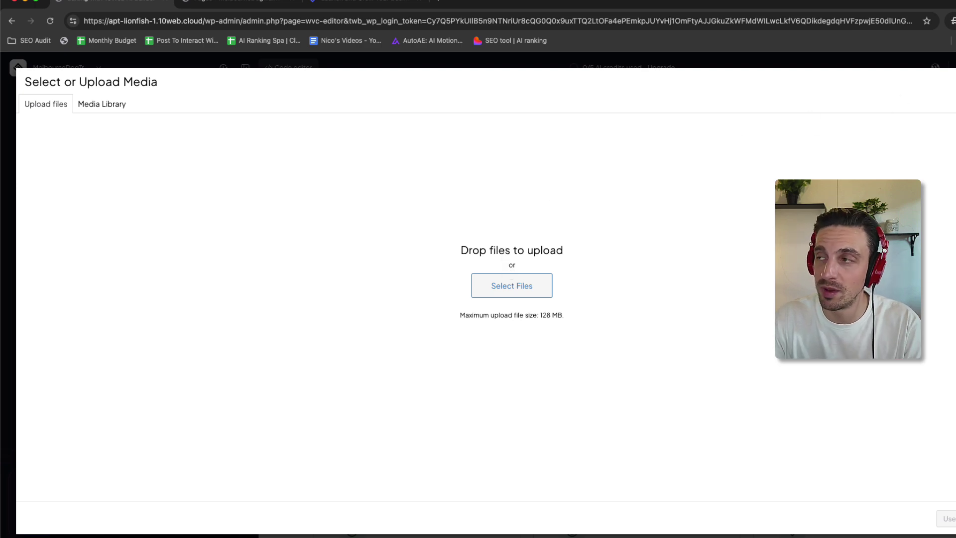
key("Escape")
scroll(755, 258, "down", 5)
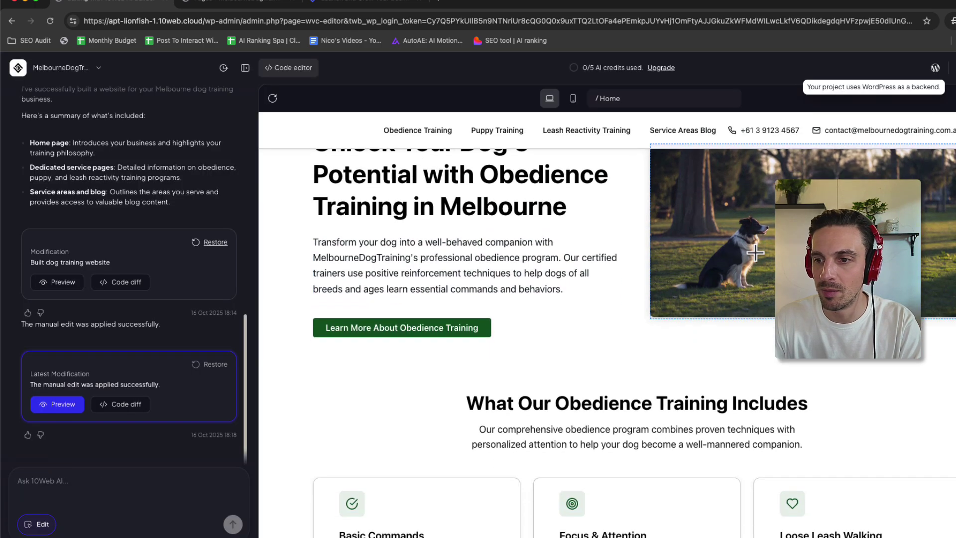
scroll(755, 258, "down", 8)
scroll(448, 320, "up", 12)
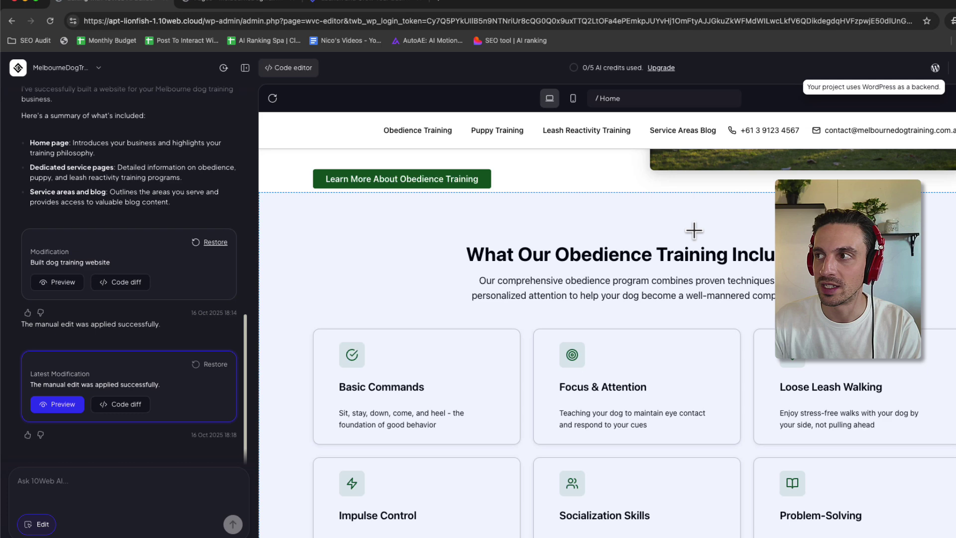
left_click(132, 480)
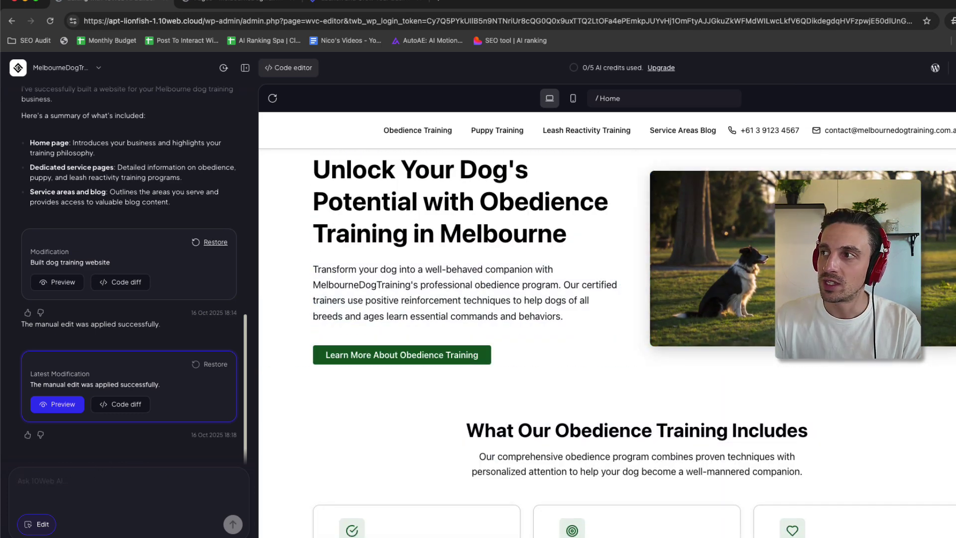
In WordPress admin, search the plugin directory for 'yoast' and activate Yoast SEO
left_click(934, 70)
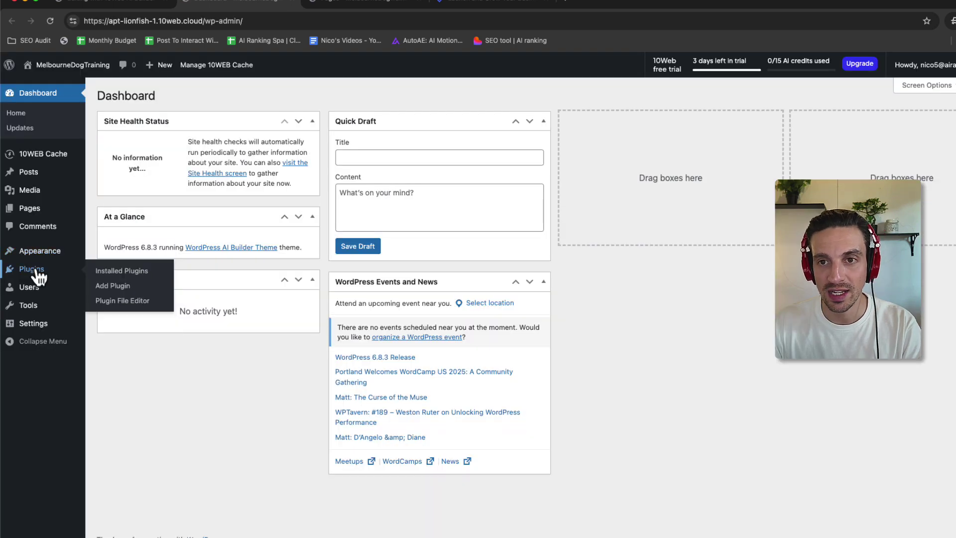
left_click(37, 269)
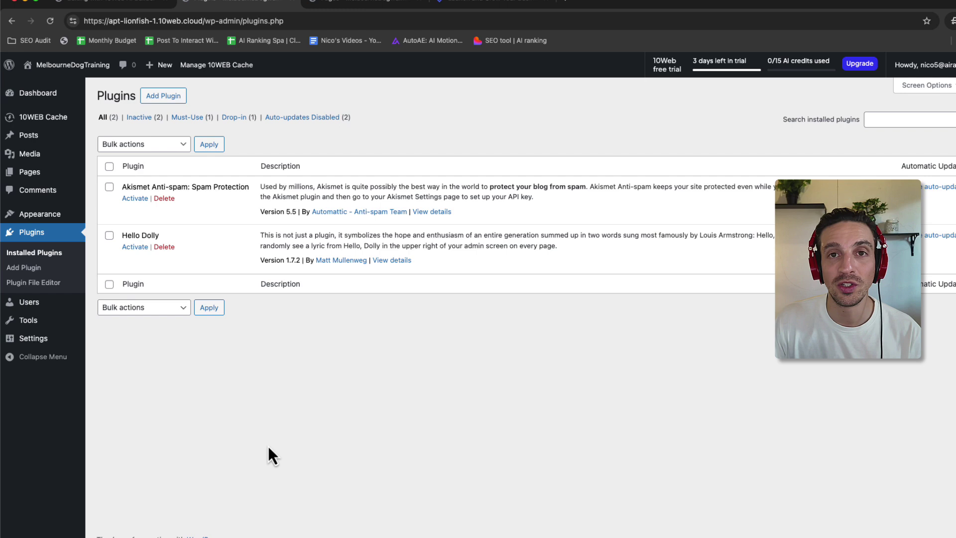
left_click(162, 97)
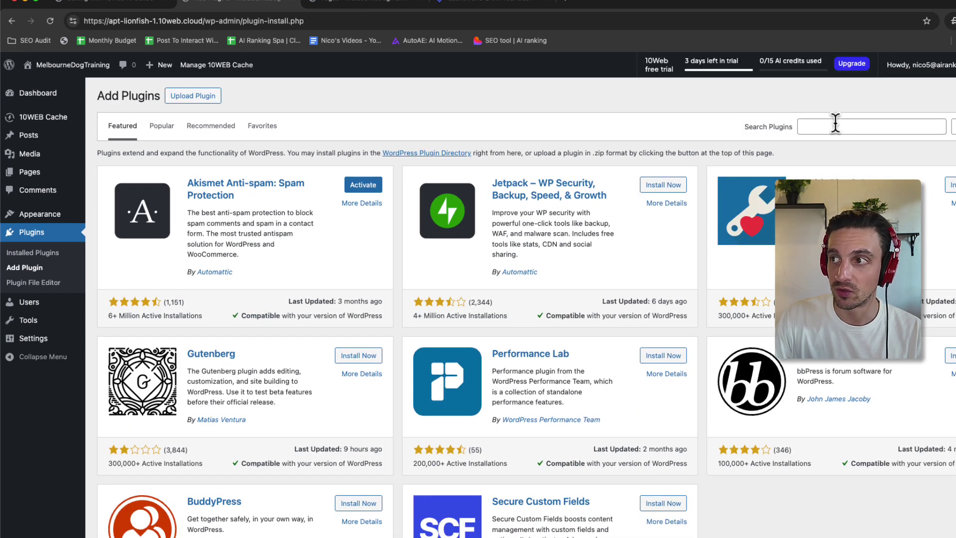
left_click(834, 126)
type("yoast")
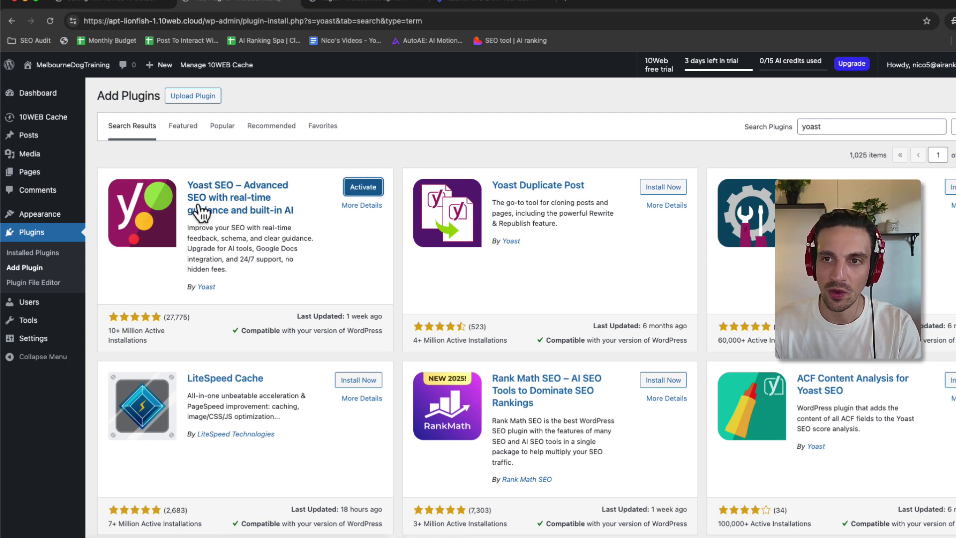
left_click(358, 188)
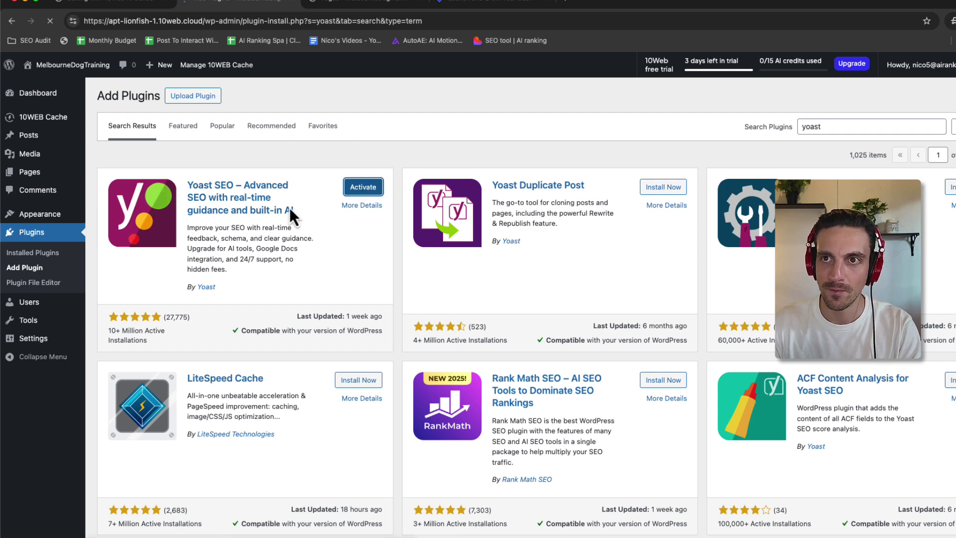
Confirm the WordPress Posts list is empty, then use Visit Site to return to the 10Web Websites dashboard
mouse_move(40, 156)
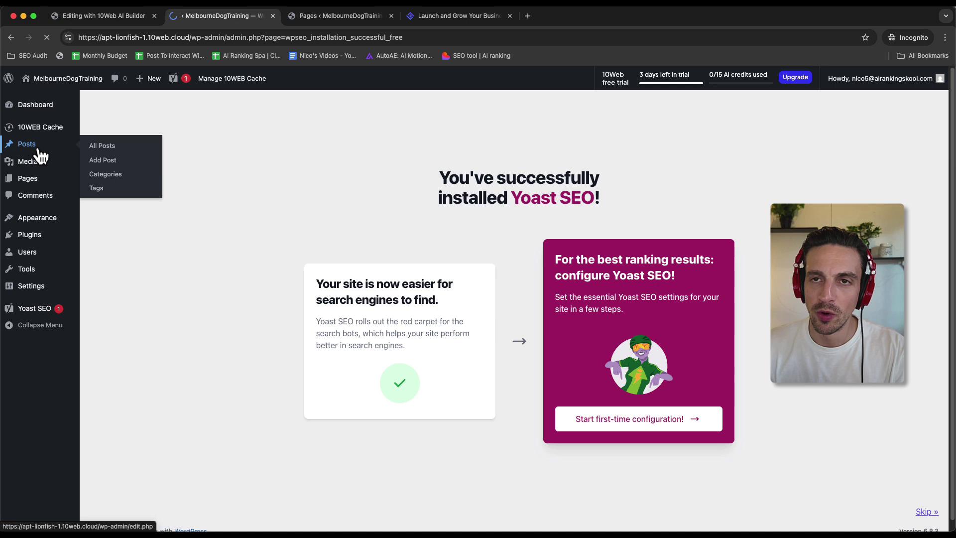
left_click(35, 148)
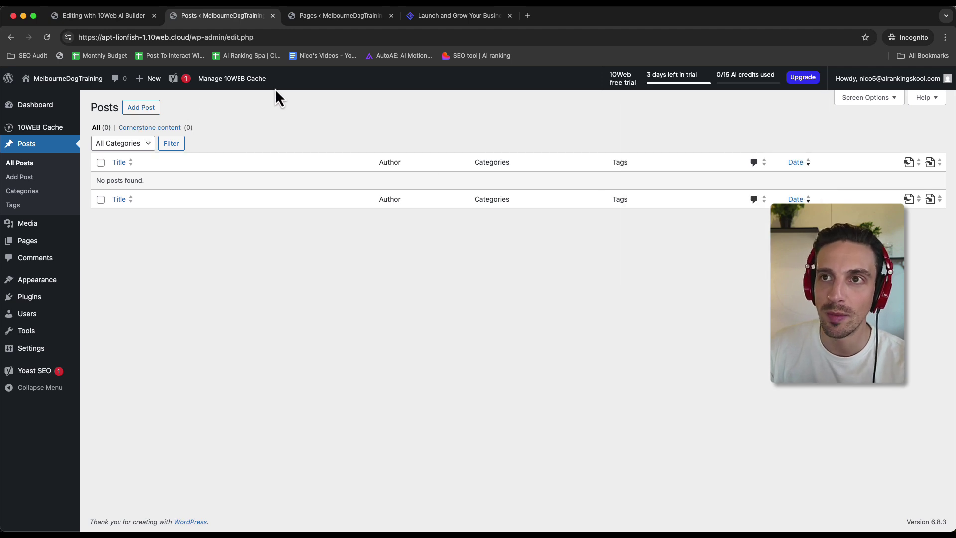
left_click(77, 91)
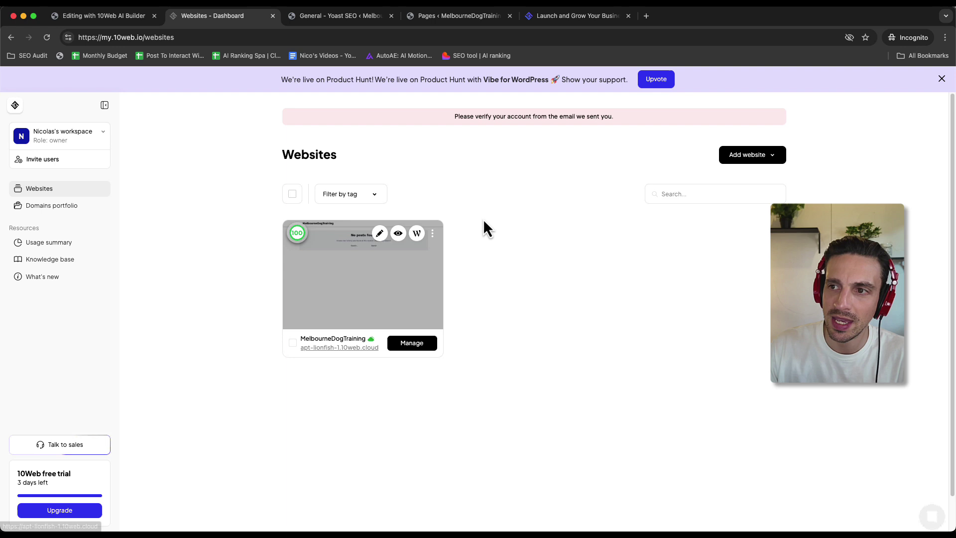
Open the MelbourneDogTraining overview, expand Branding, and choose Get for melbournedog.com to show Pro plans
left_click(432, 234)
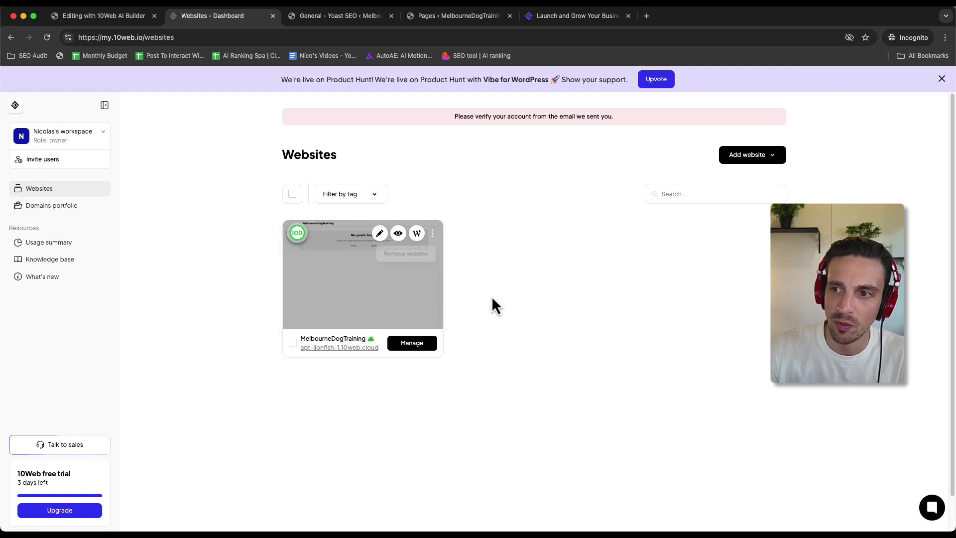
left_click(429, 348)
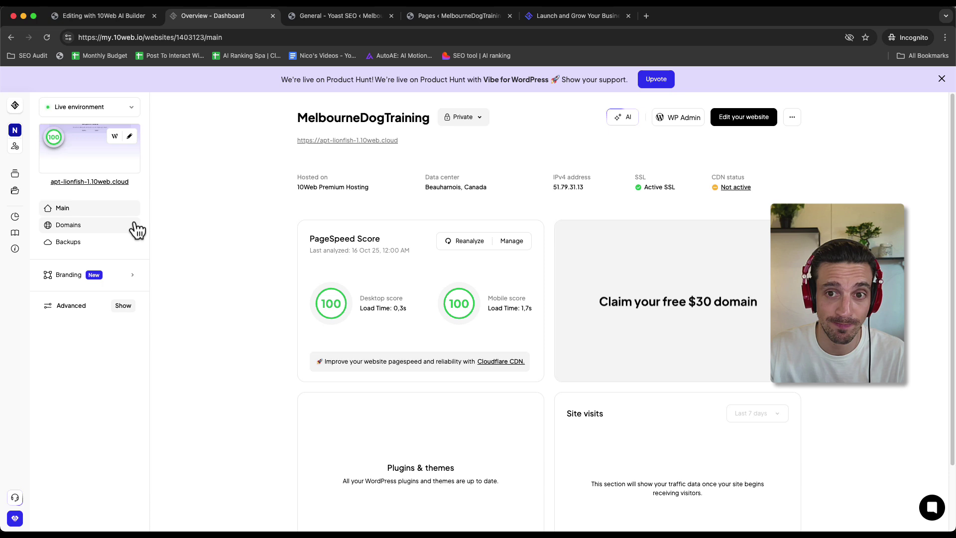
left_click(128, 278)
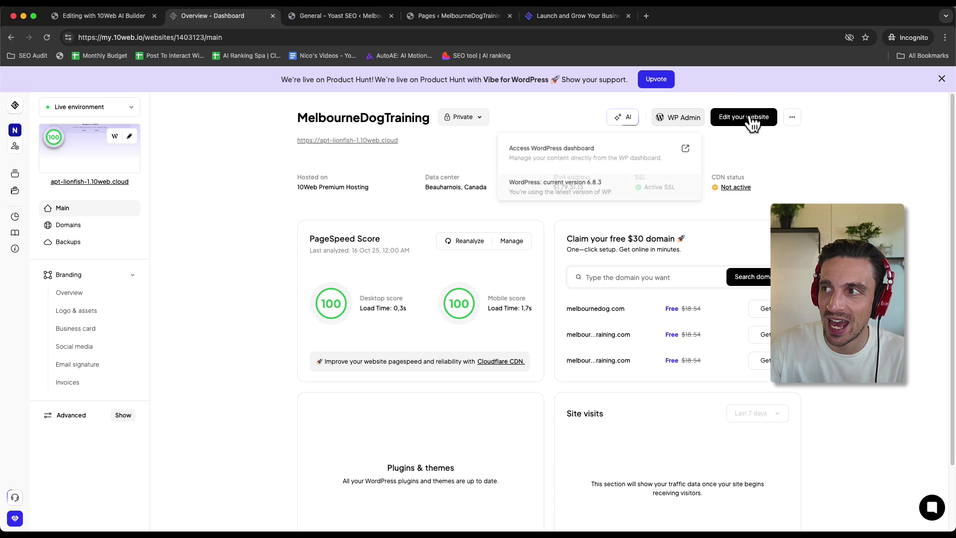
scroll(604, 198, "down", 3)
left_click(604, 200)
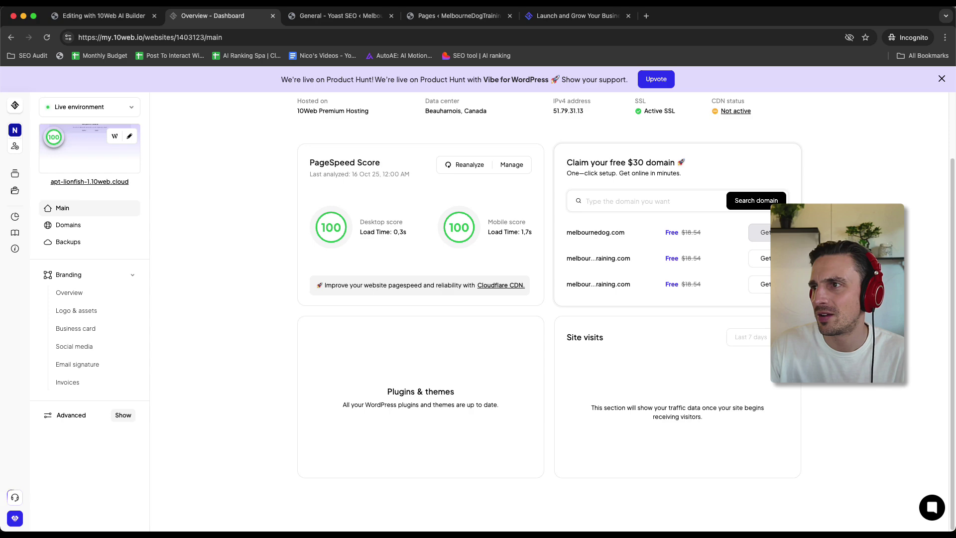
left_click(762, 232)
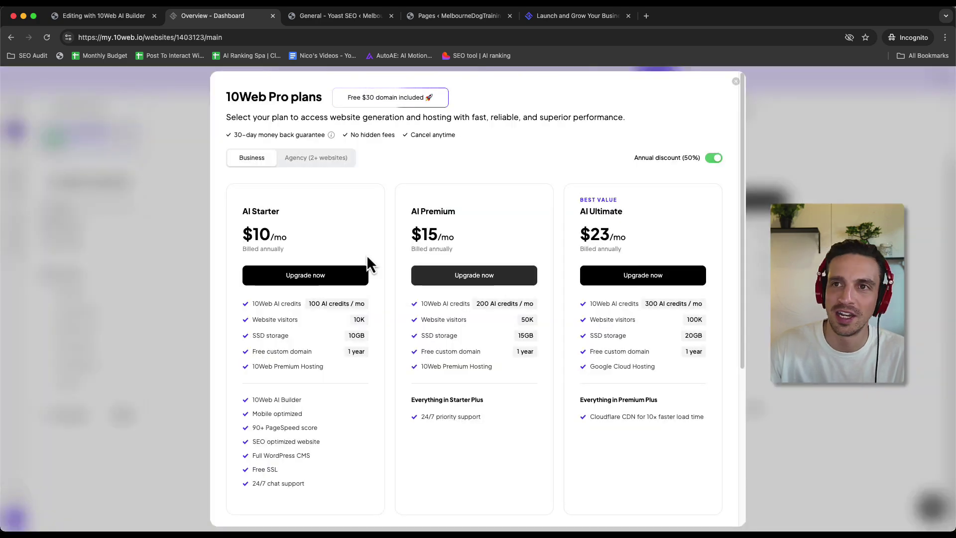
Review AI Starter's $10 price and AI credits, scroll through 'All plans include', then close the pricing
scroll(351, 286, "down", 1)
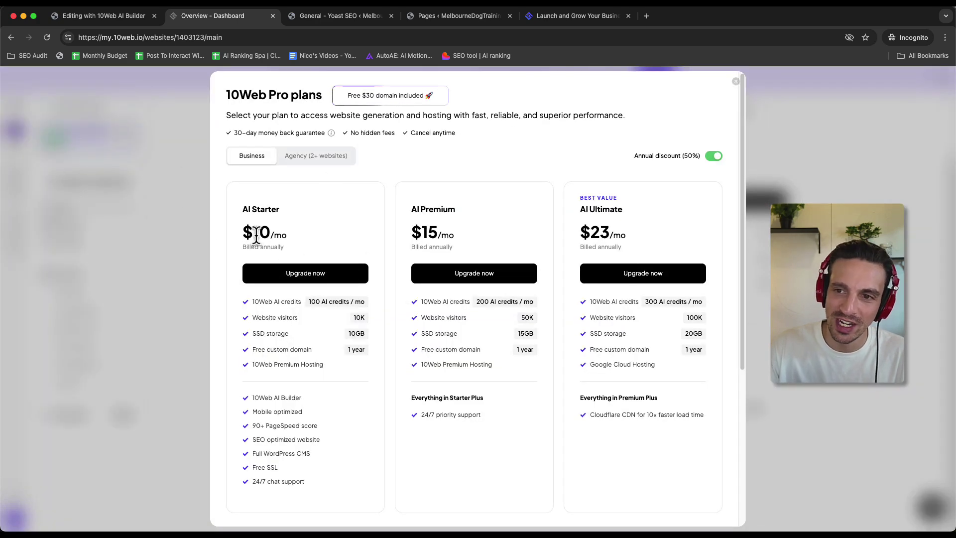
left_click_drag(256, 235, 273, 235)
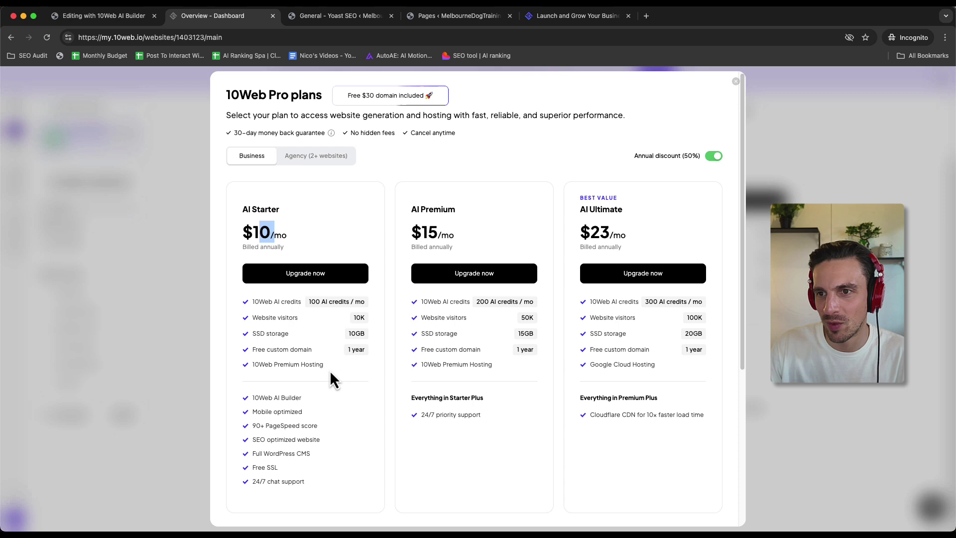
left_click_drag(259, 301, 301, 308)
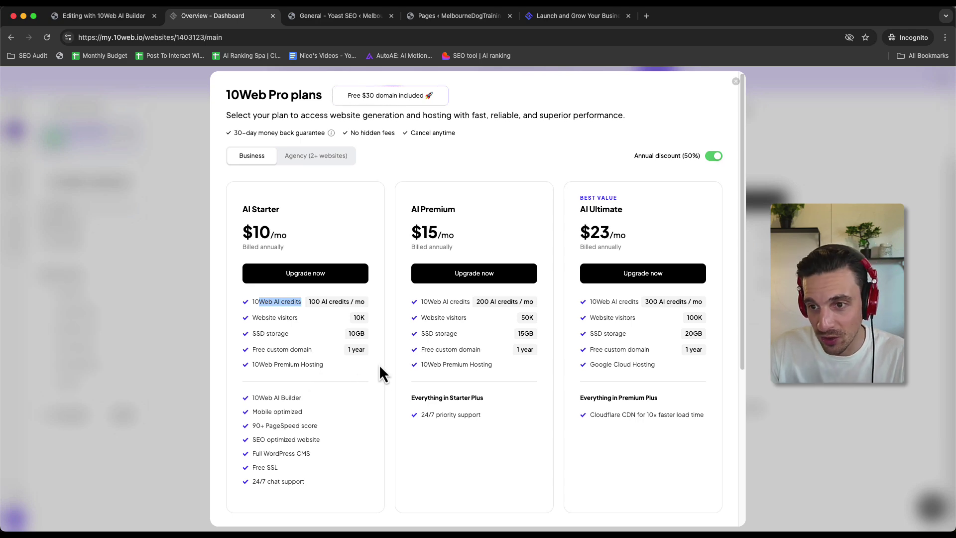
scroll(315, 375, "down", 5)
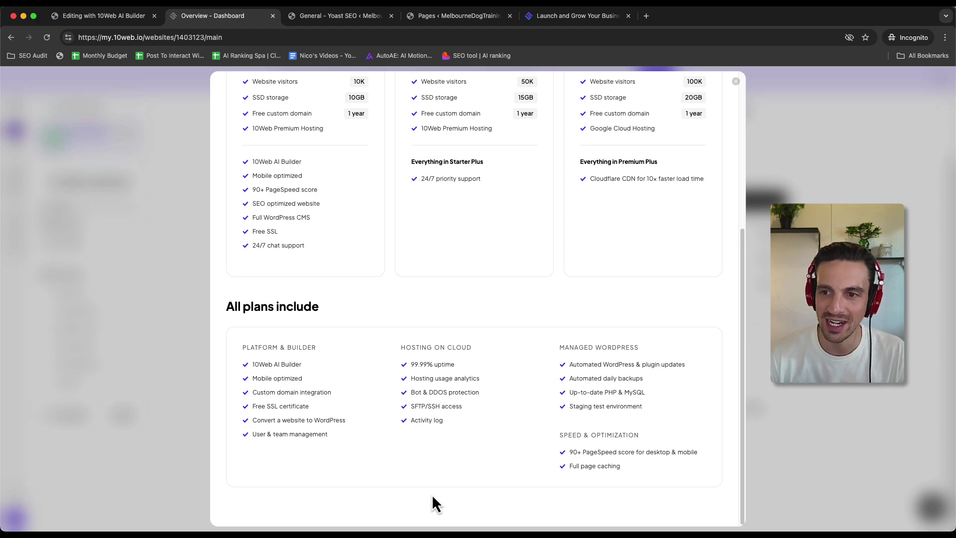
scroll(371, 428, "up", 5)
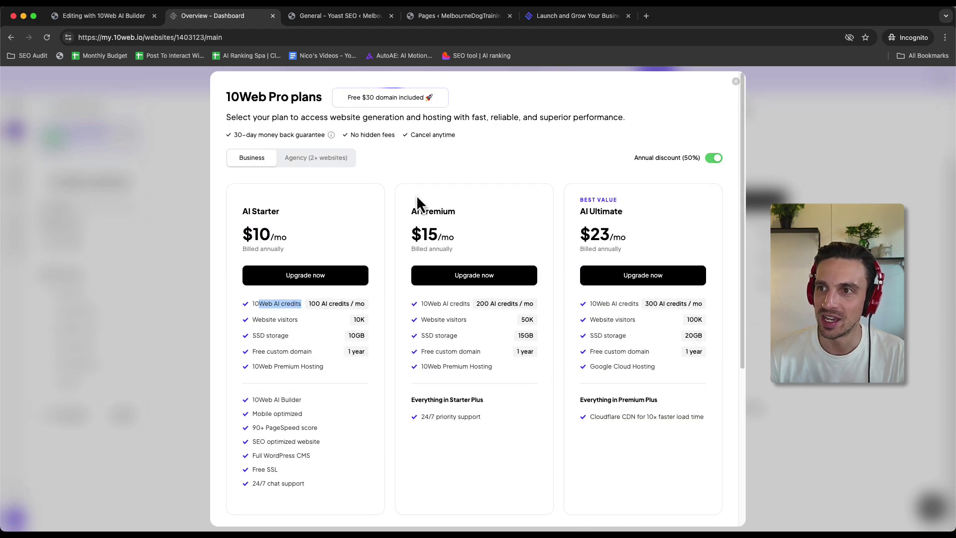
scroll(520, 370, "down", 5)
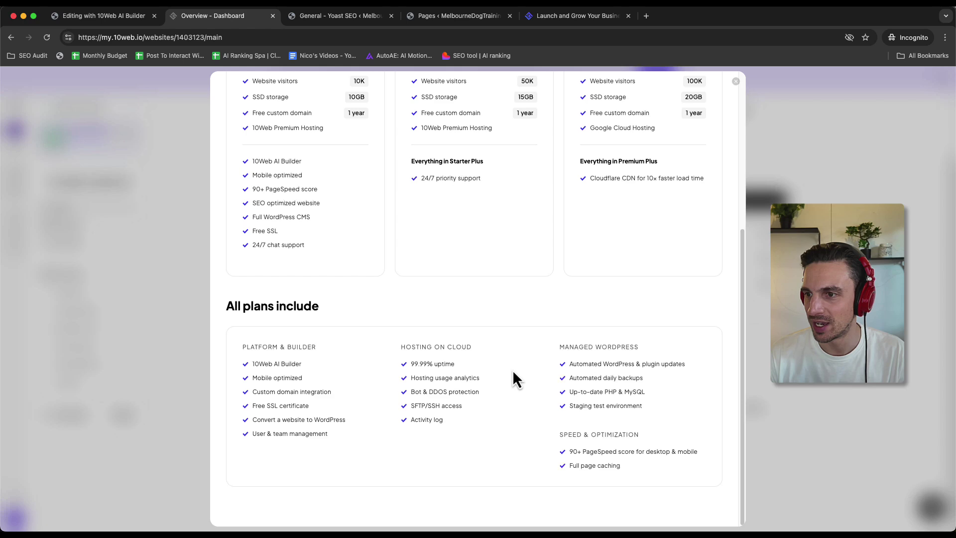
scroll(509, 364, "up", 5)
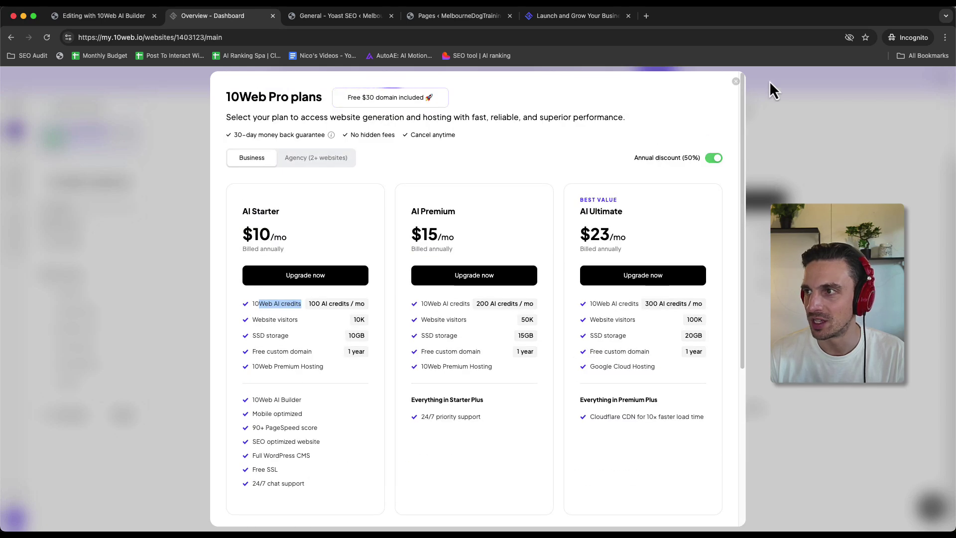
left_click(735, 81)
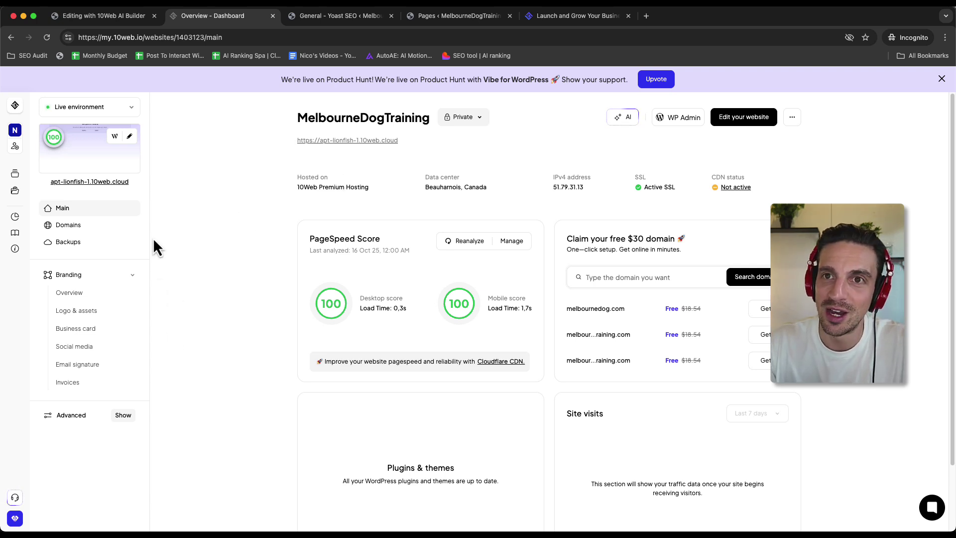
left_click(21, 106)
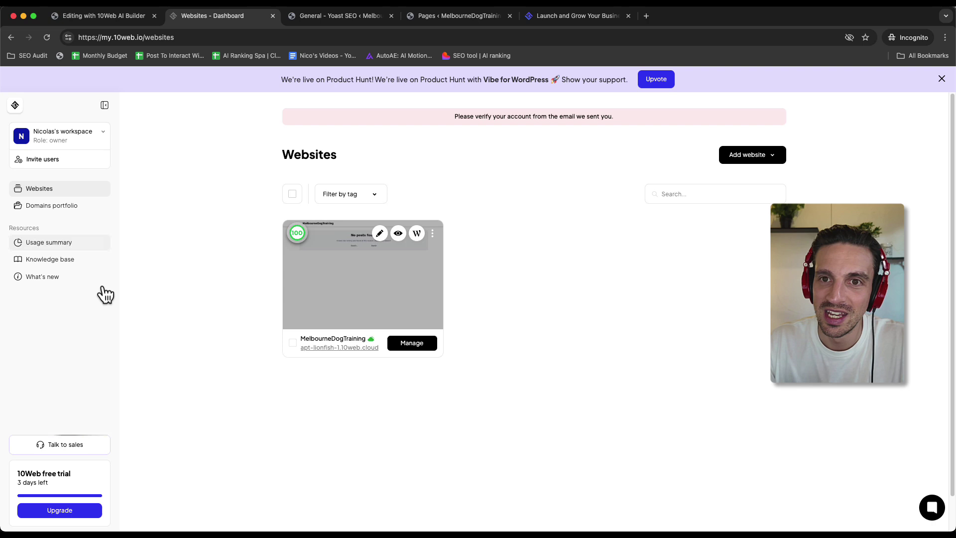